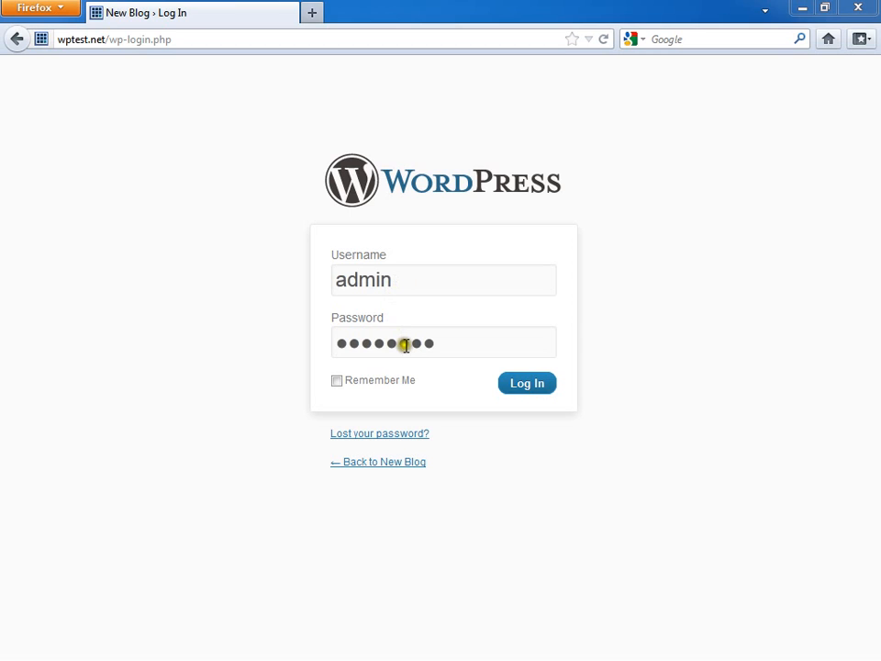
Step: Sign in to the WordPress admin and go to Users > Add New
left_click(528, 384)
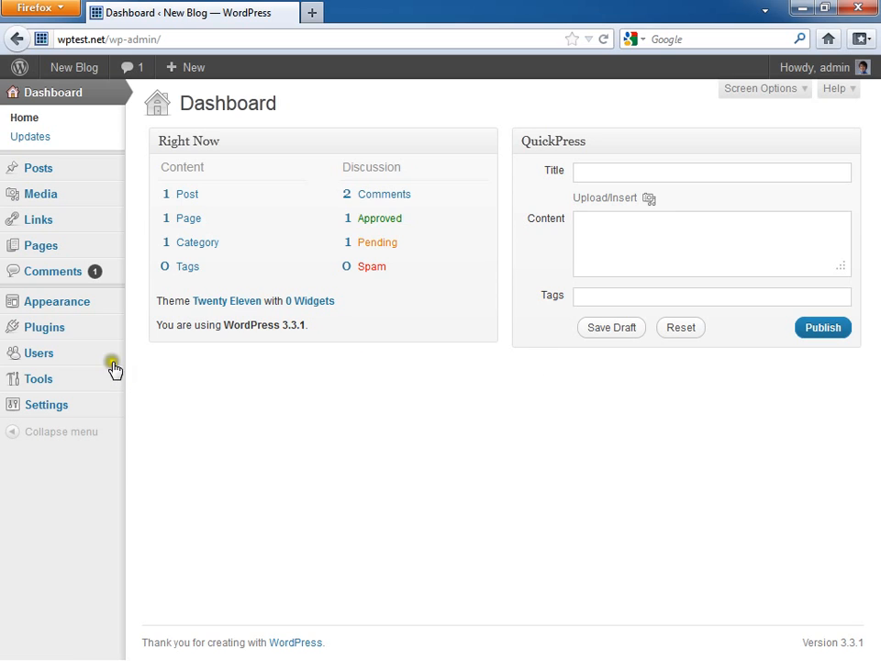
mouse_move(83, 365)
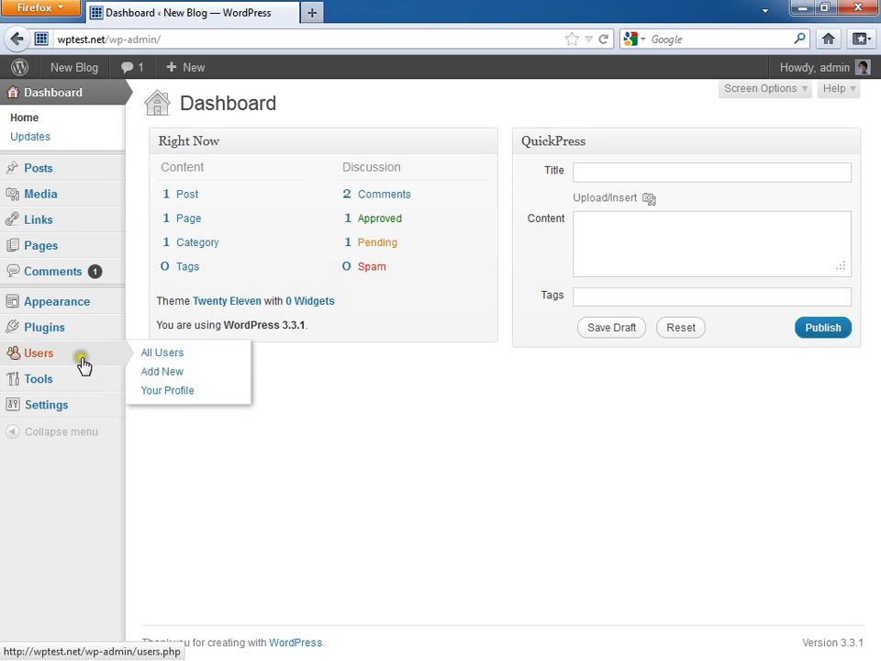
left_click(162, 373)
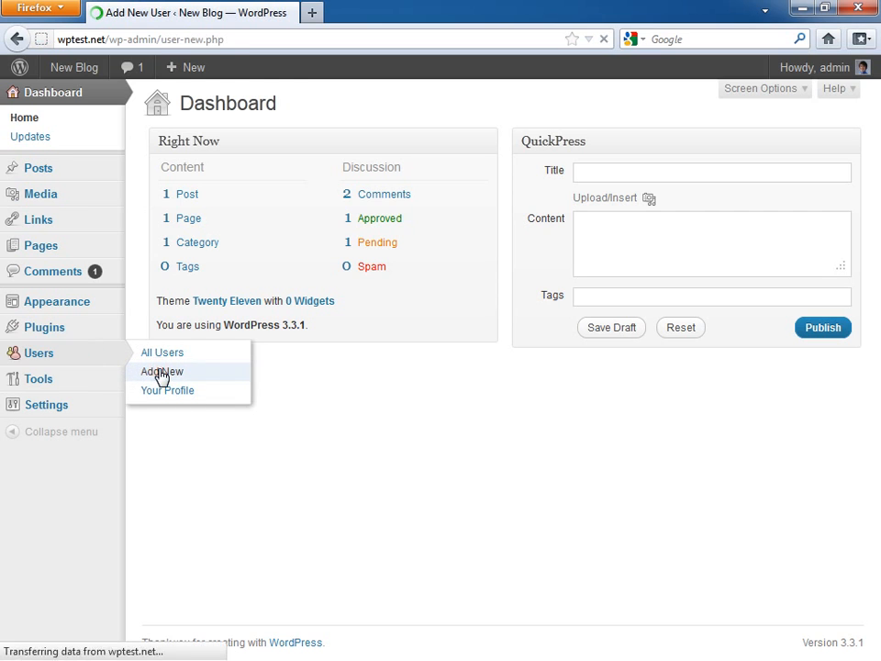
Step: Enter username 'newuser' plus the user's e-mail, first name, last name and website URL
left_click(385, 170)
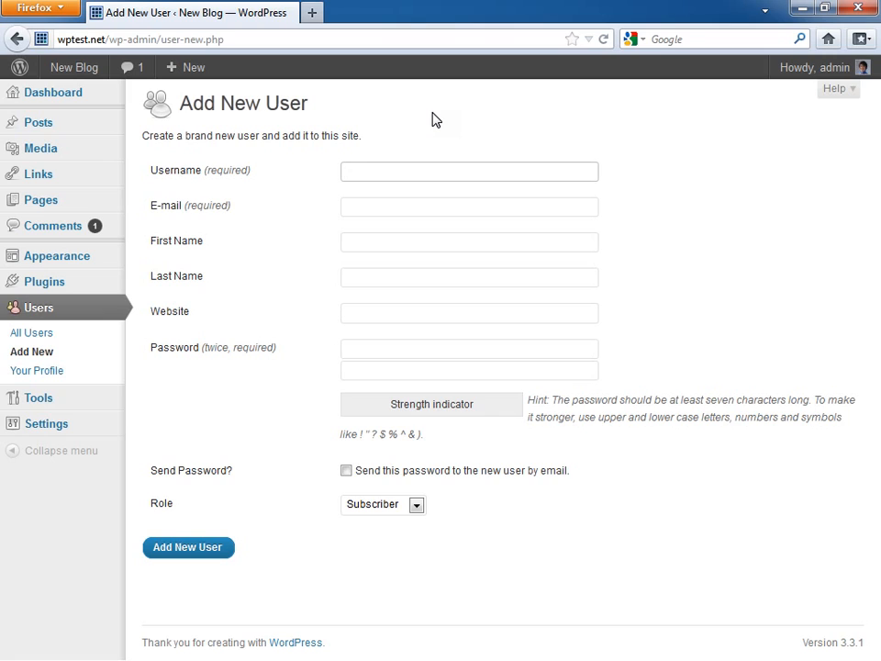
type("newuser")
key("Tab")
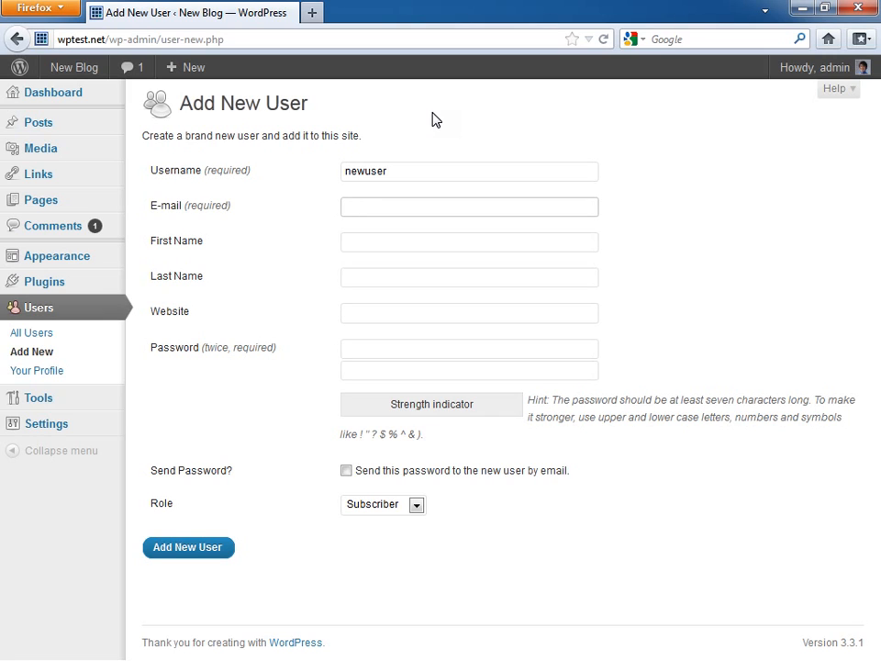
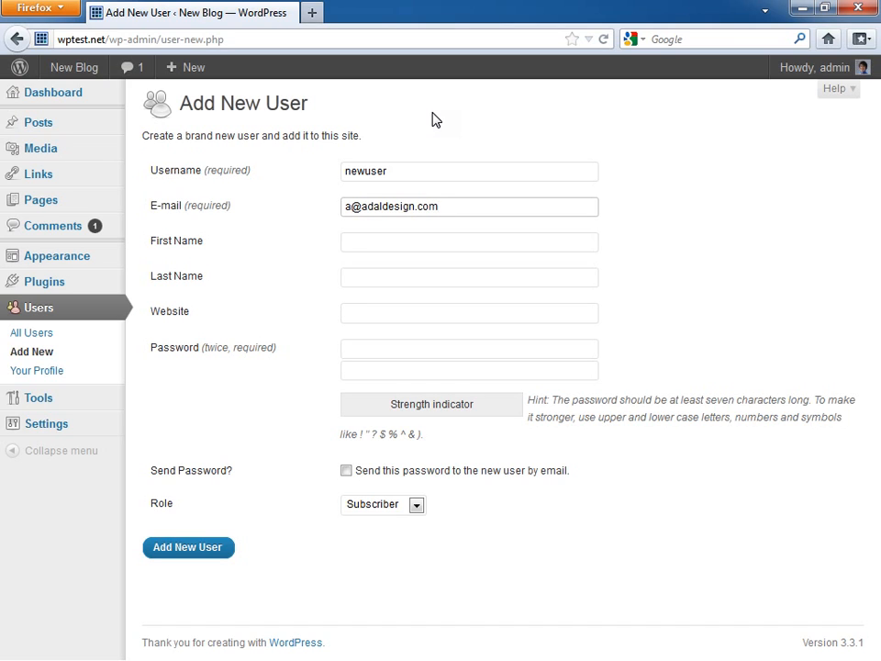
key("Tab")
key("Tab")
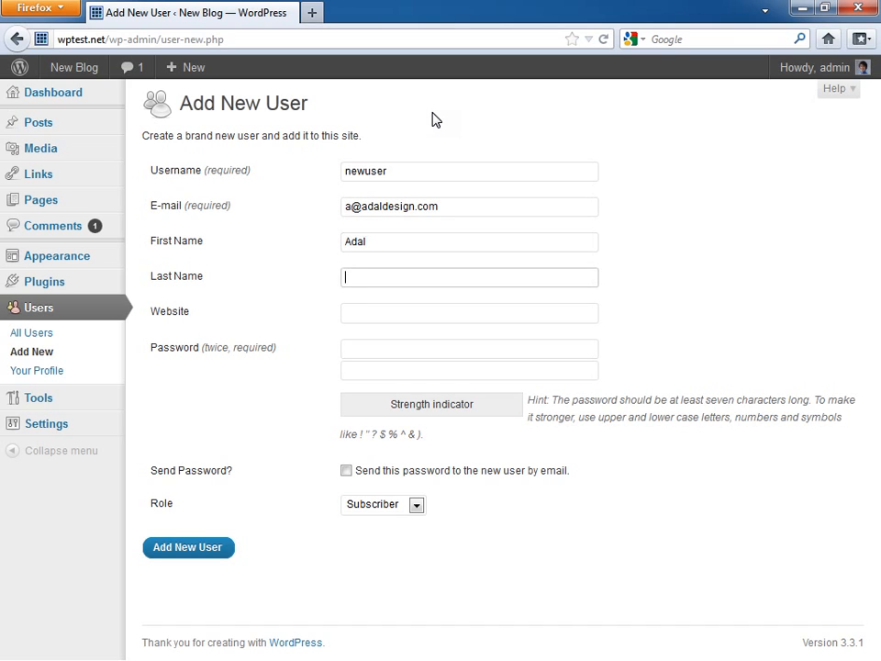
key("Tab")
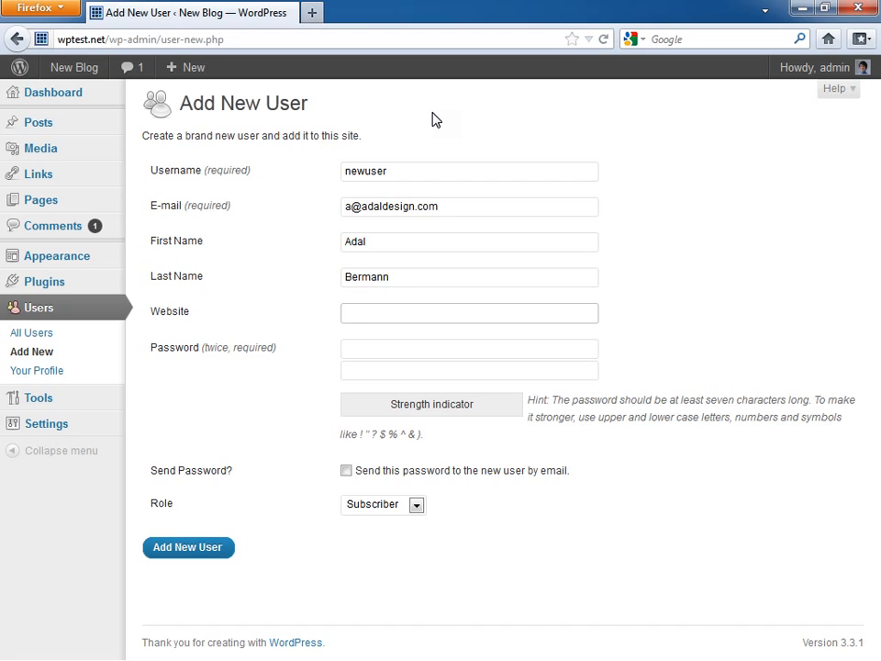
type("http://adaldesign.com")
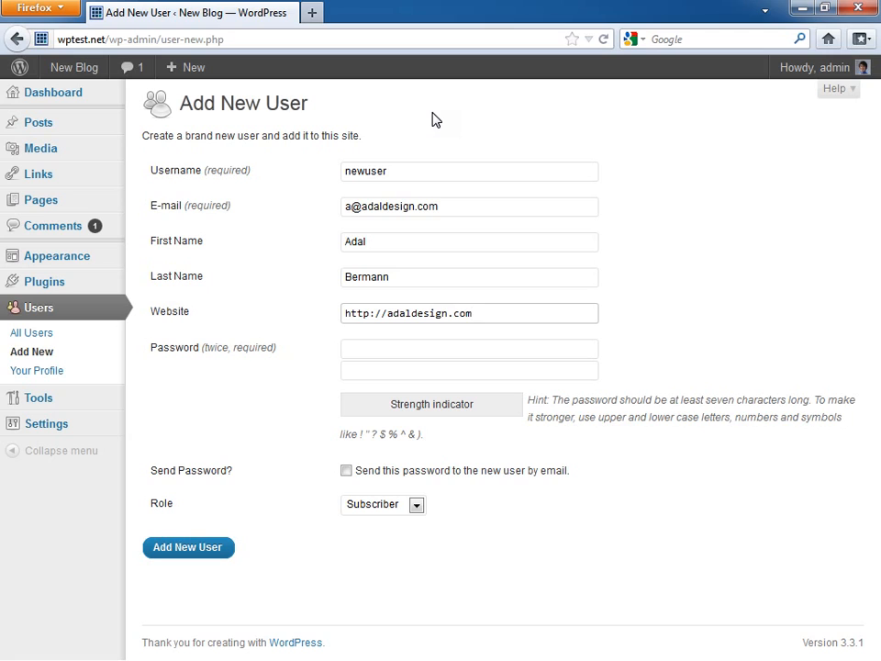
Step: Type the new user's password in both password fields
left_click(400, 348)
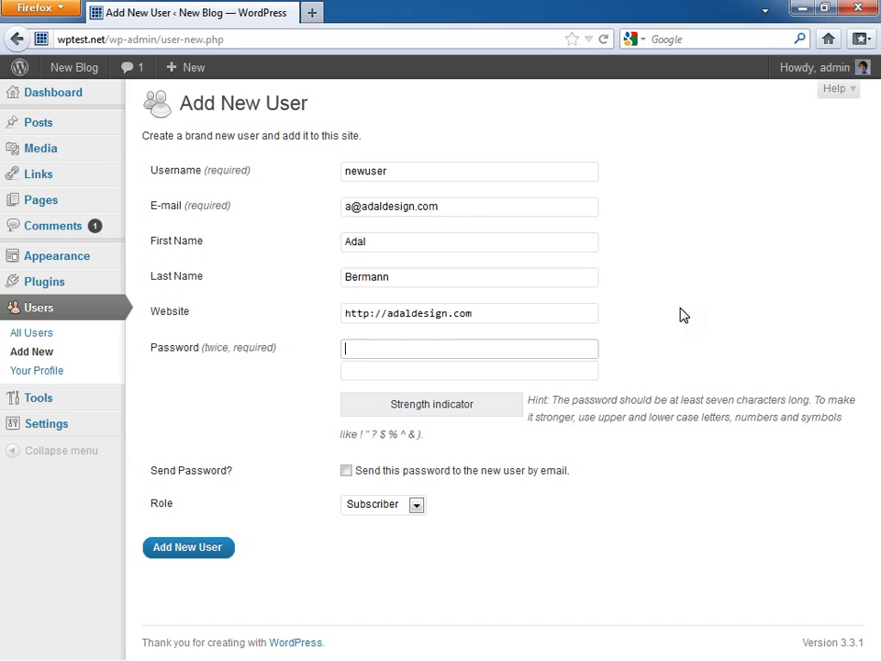
type("pas")
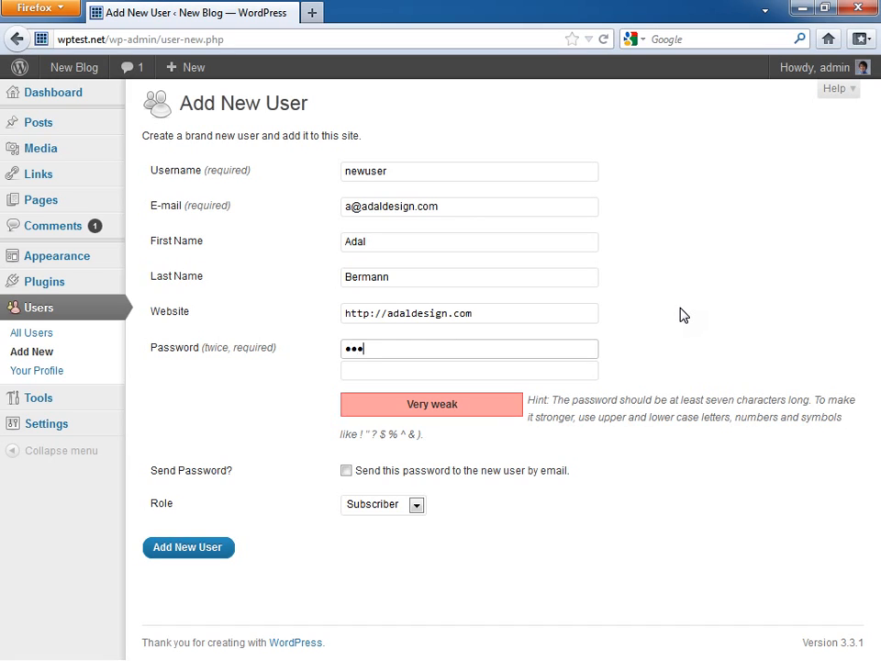
left_click(590, 378)
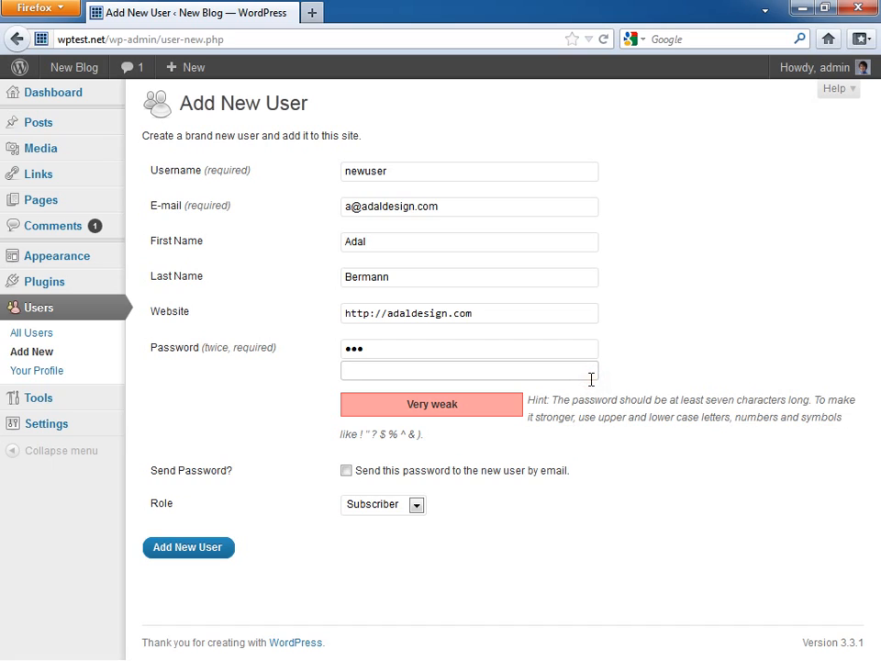
type("pas")
left_click(506, 403)
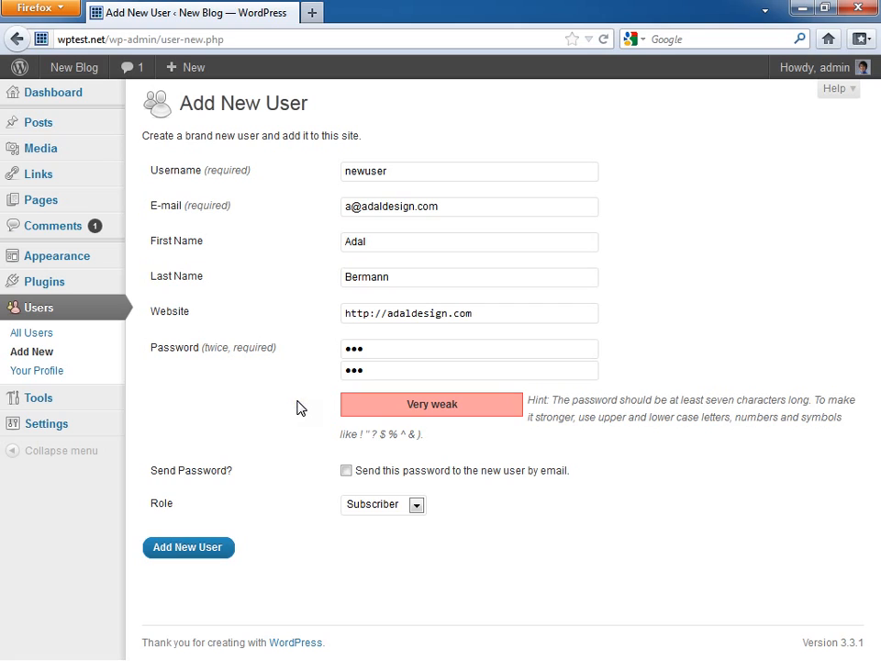
Step: Turn on sending the password to the new user by e-mail
left_click(347, 472)
left_click(350, 207)
left_click_drag(350, 207, 456, 202)
left_click(456, 203)
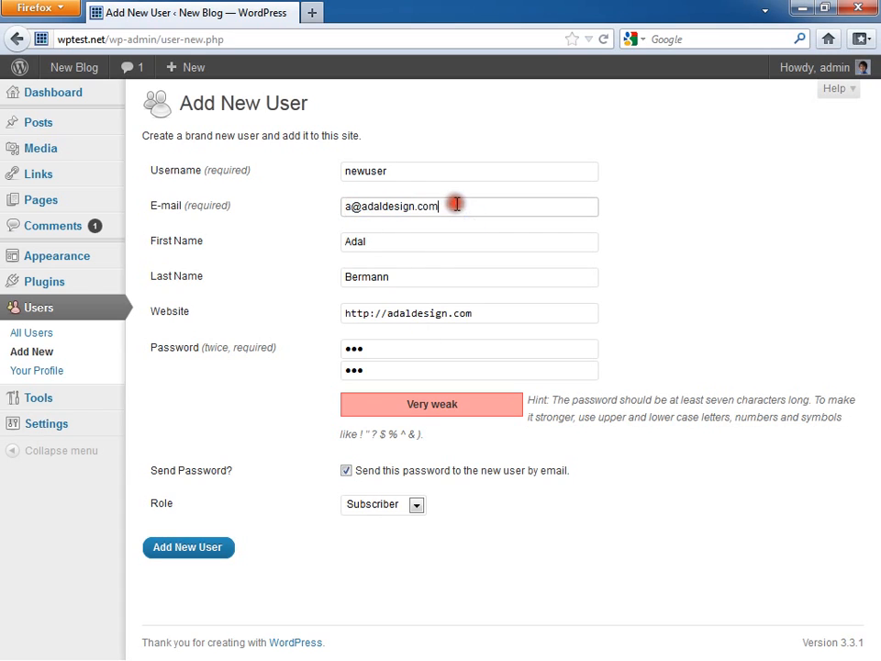
left_click(449, 500)
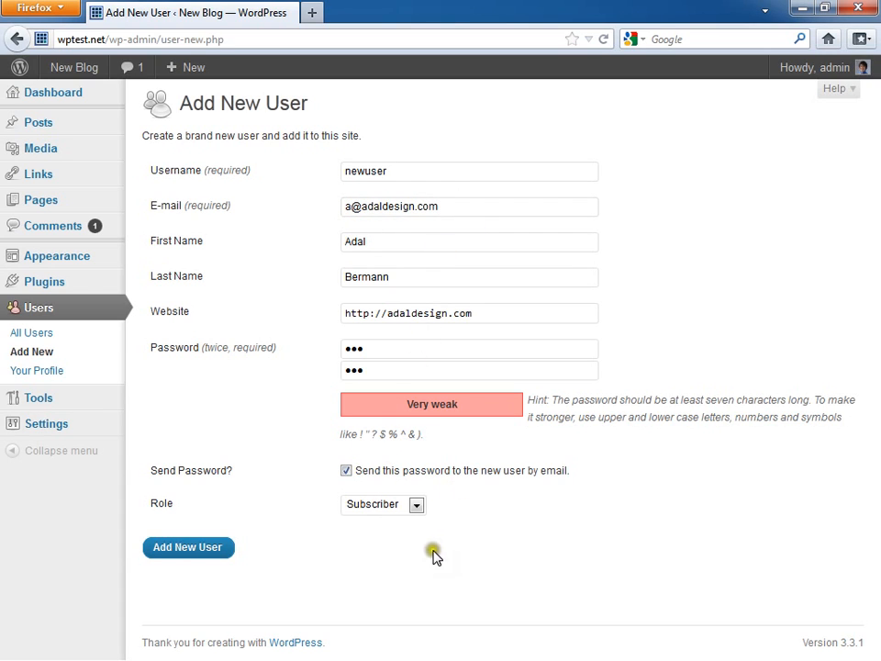
Step: Try the Administrator, Editor and Contributor roles, finally setting the Role dropdown to Author
left_click(416, 505)
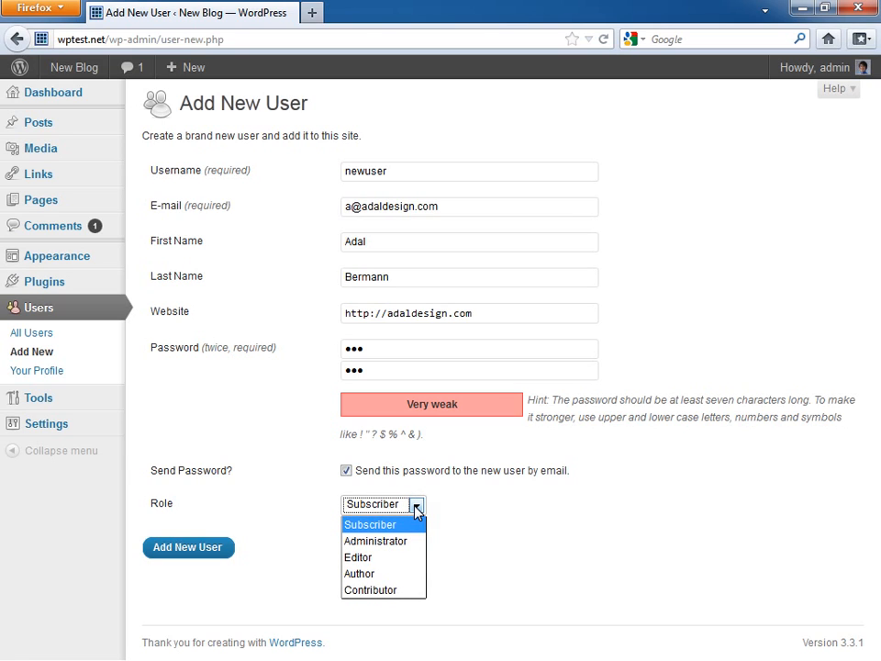
left_click(475, 507)
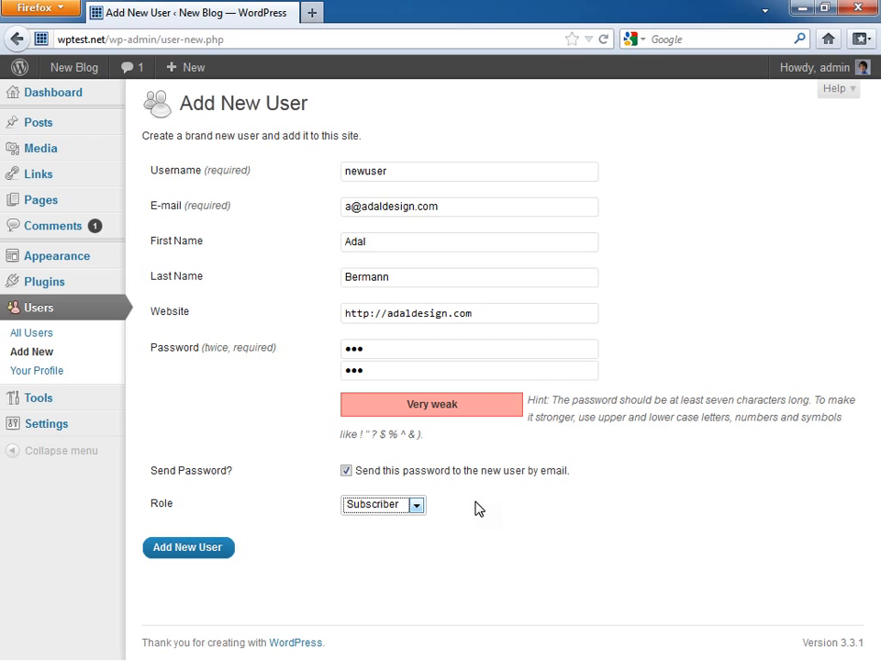
left_click(415, 505)
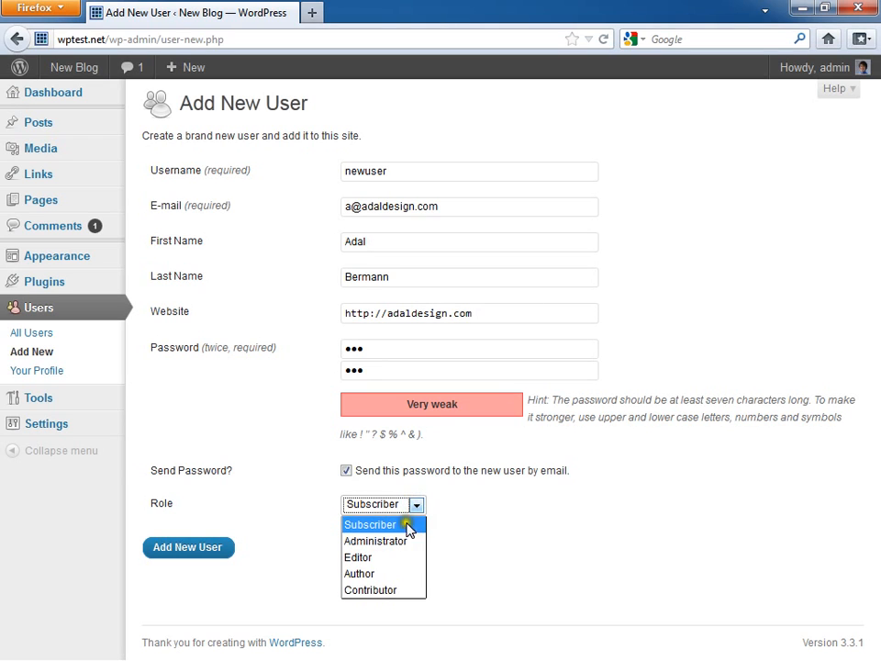
left_click(396, 541)
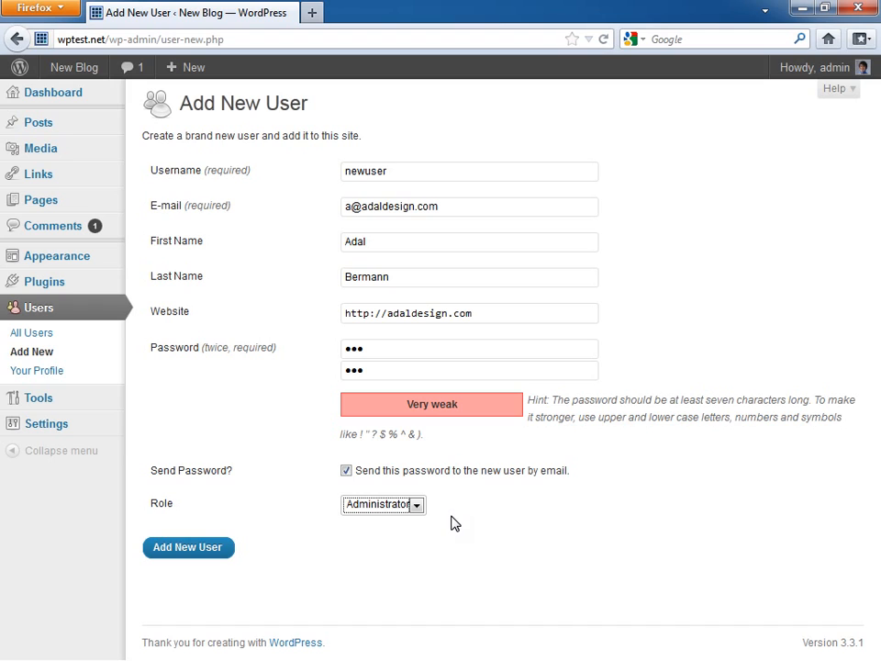
left_click(416, 507)
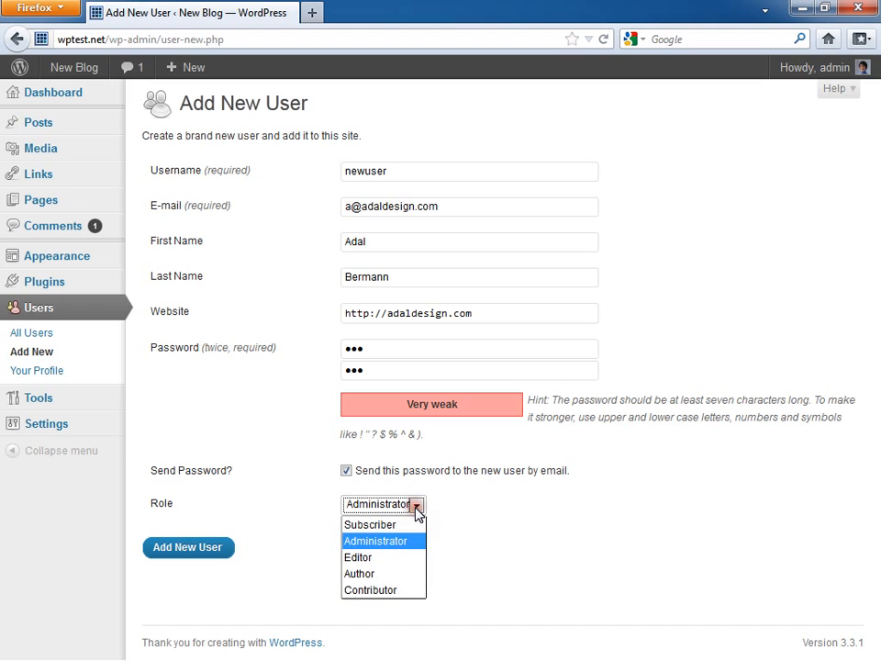
left_click(406, 557)
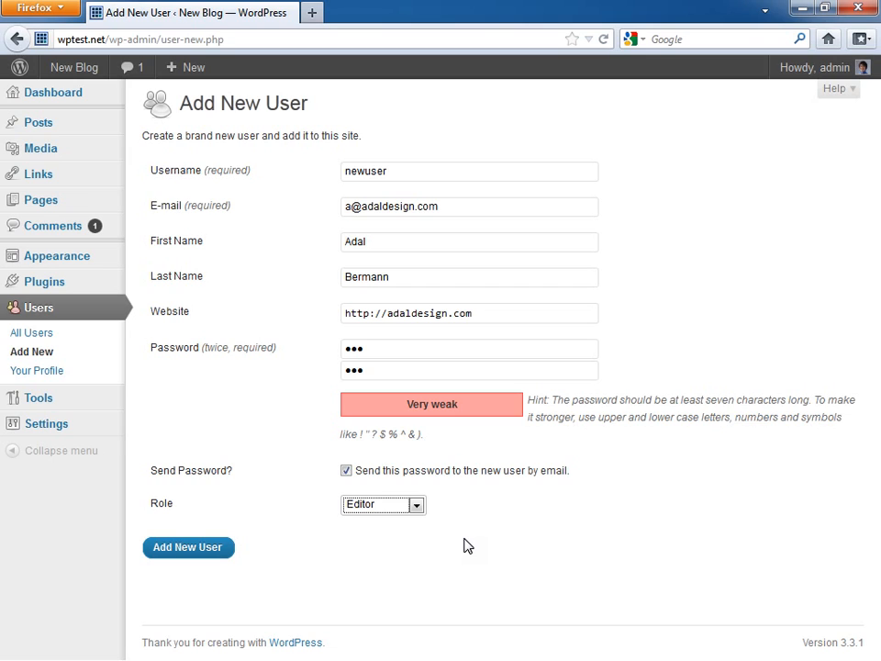
left_click(417, 506)
left_click(409, 577)
left_click(416, 505)
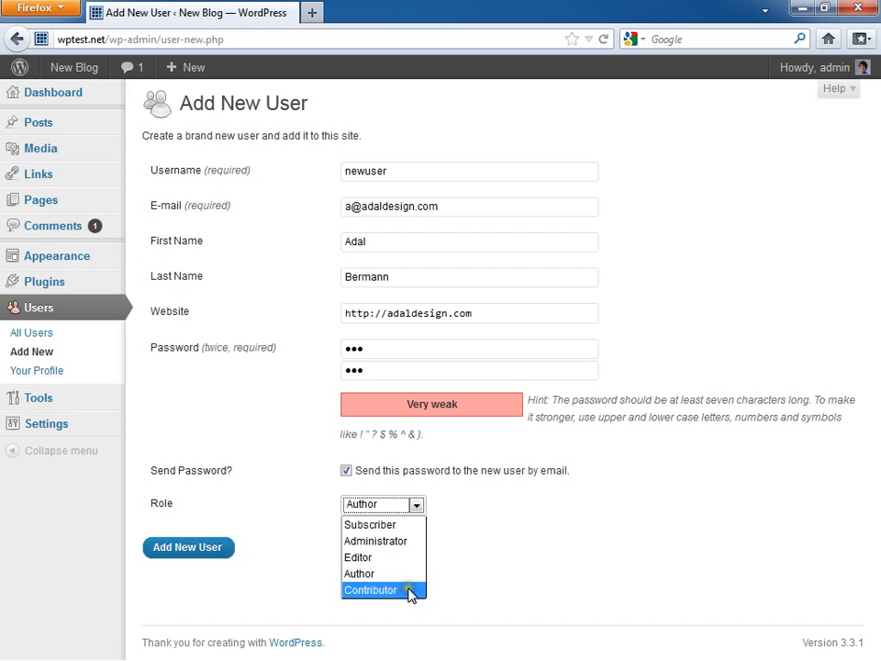
left_click(409, 589)
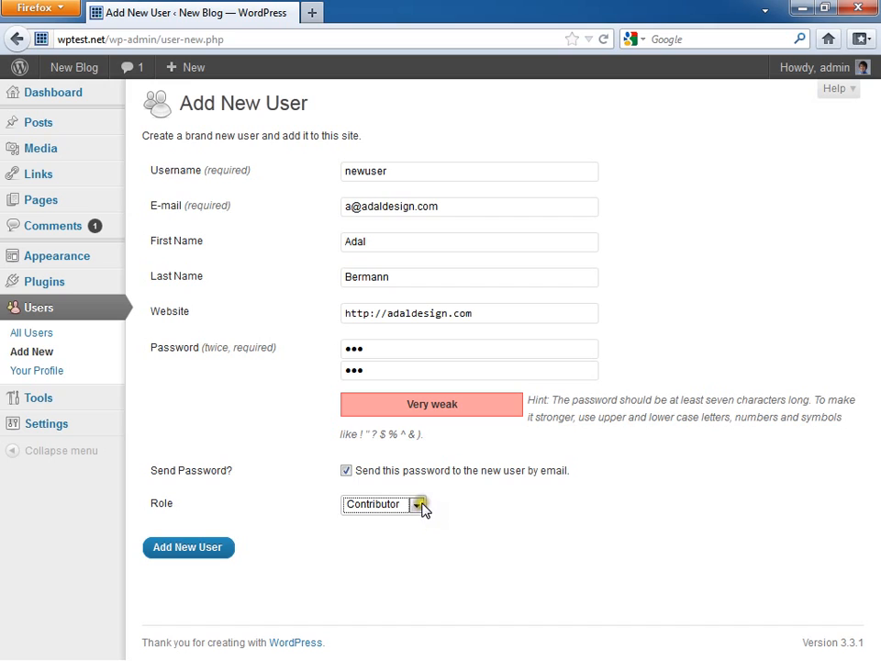
left_click(419, 507)
left_click(403, 573)
Step: Create the 'newuser' Author account, which now appears alongside admin in the Users list
left_click(191, 548)
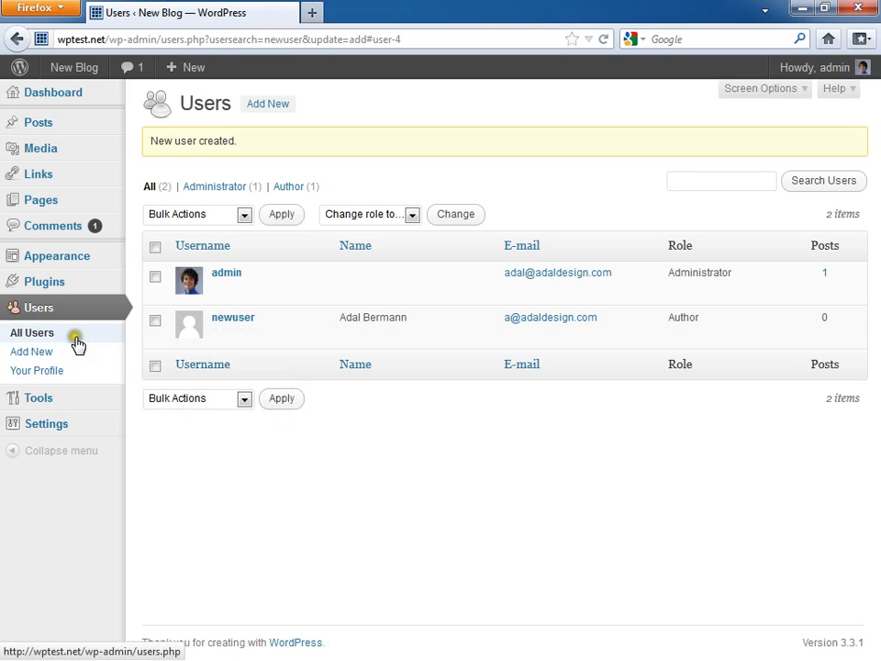
mouse_move(182, 342)
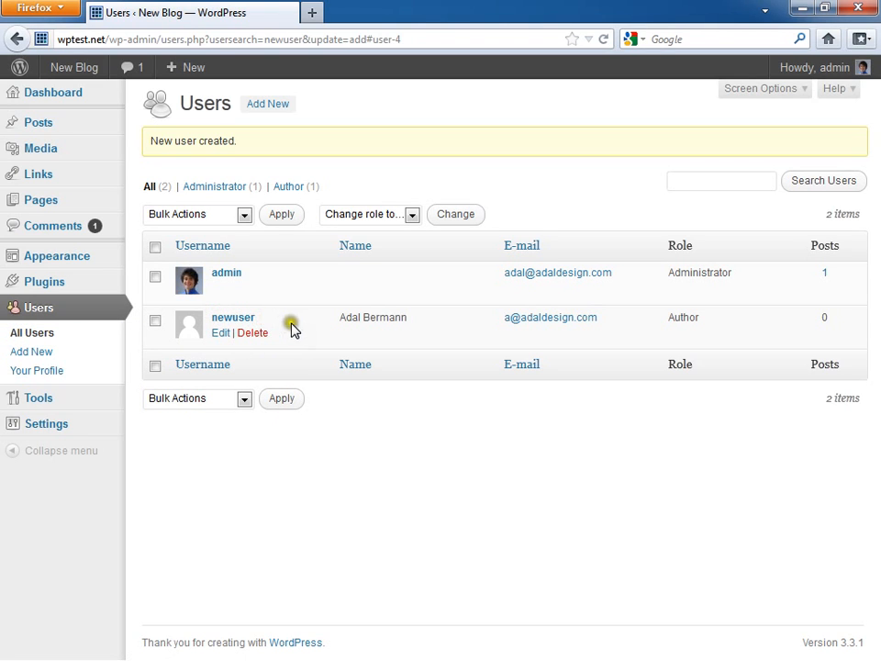
Step: Open newuser's profile, keeping the visual editor enabled and the role unchanged
left_click(220, 336)
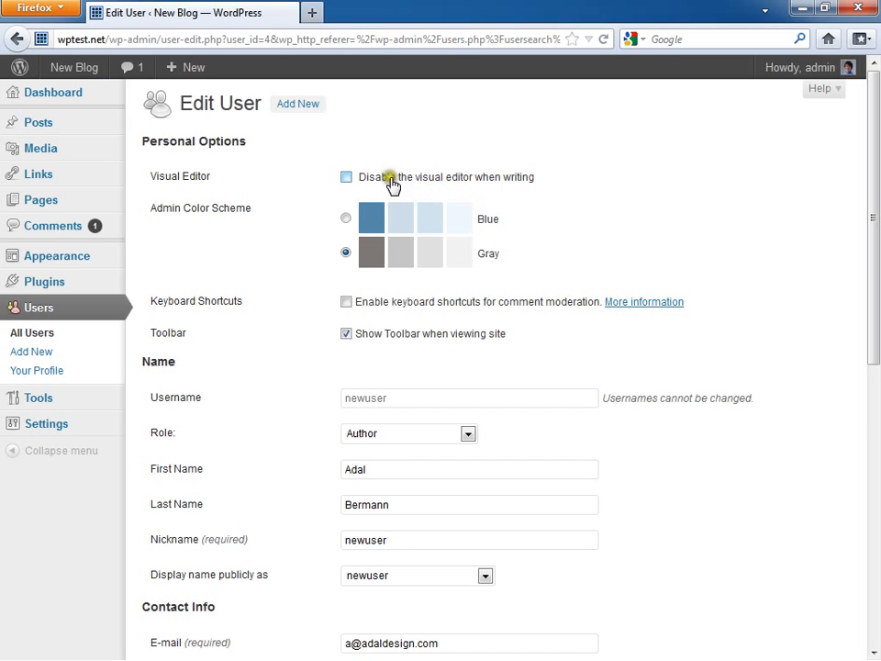
left_click(488, 184)
left_click(488, 184)
scroll(281, 232, "down", 2)
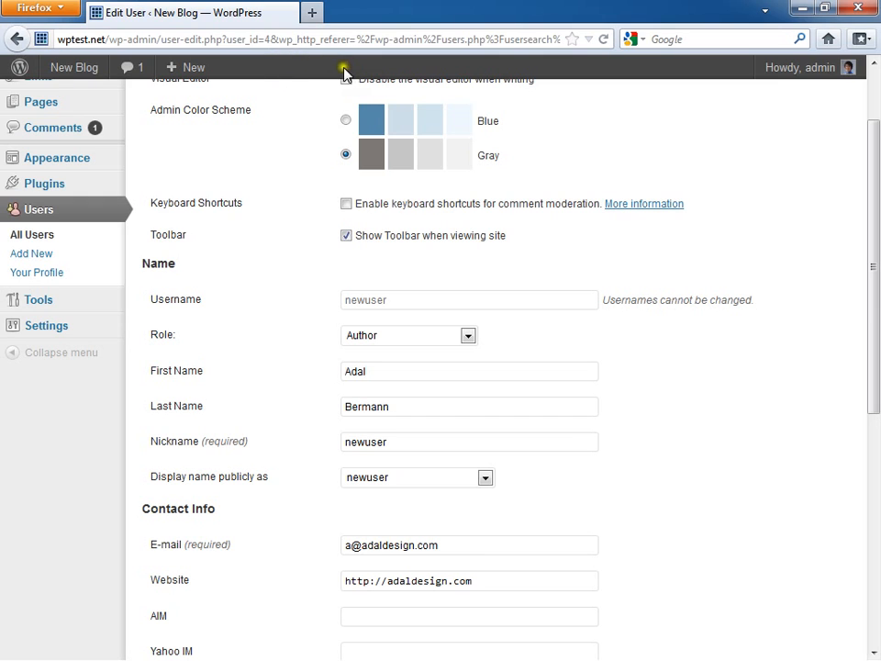
scroll(303, 191, "down", 4)
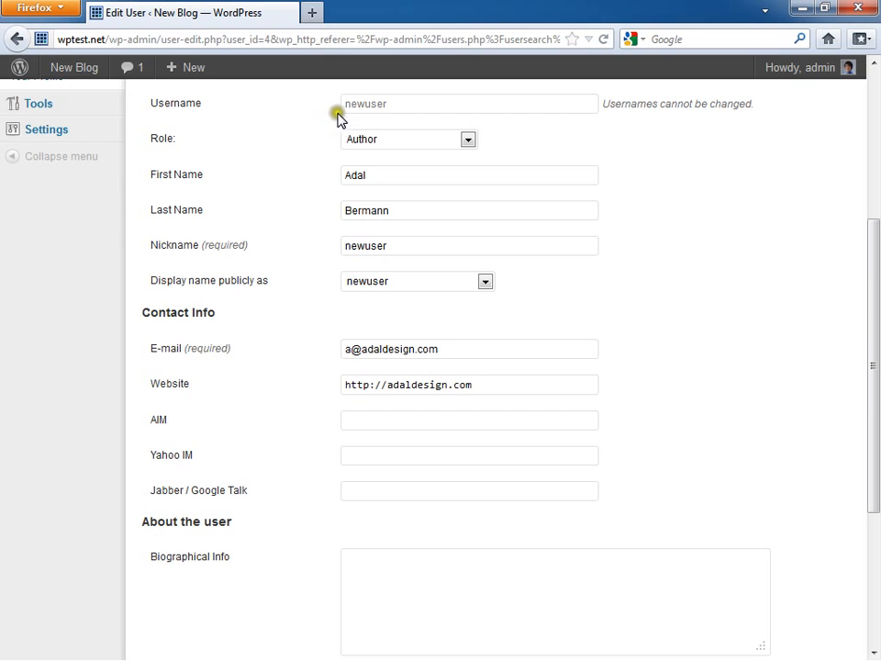
left_click_drag(397, 105, 343, 105)
left_click(377, 142)
left_click(284, 171)
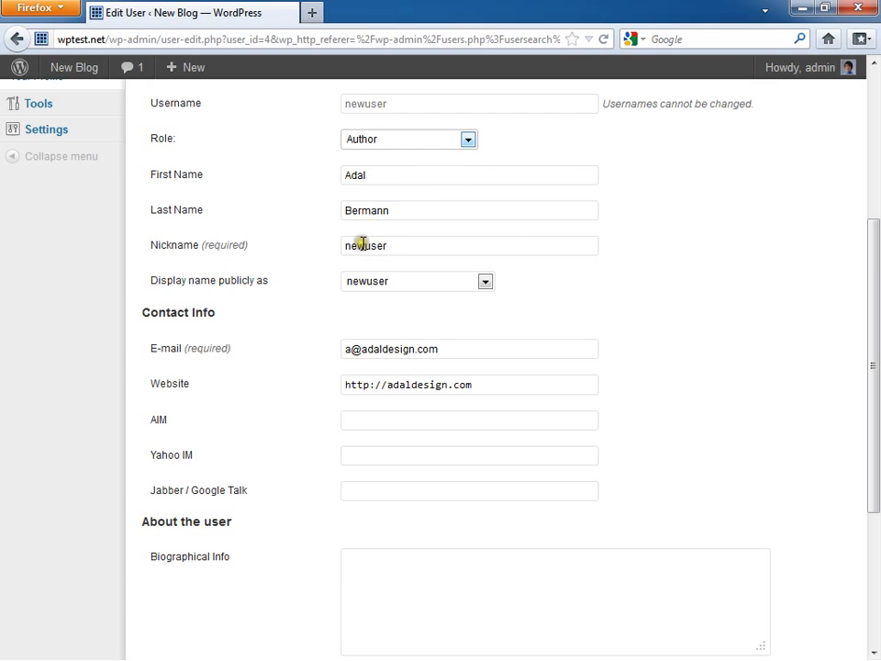
Step: Set 'Display name publicly as' to the user's full name and update the user
left_click(429, 281)
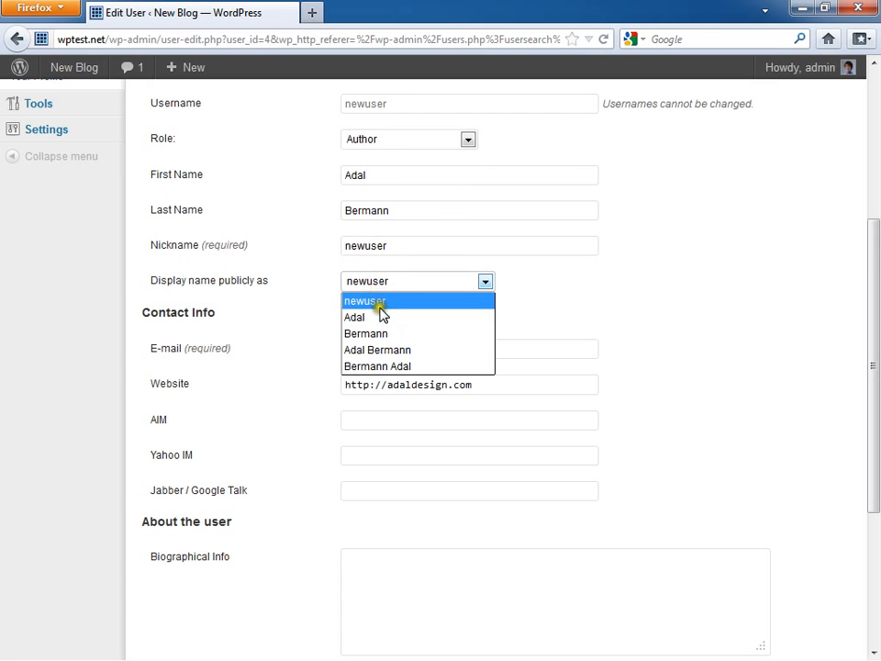
left_click(404, 354)
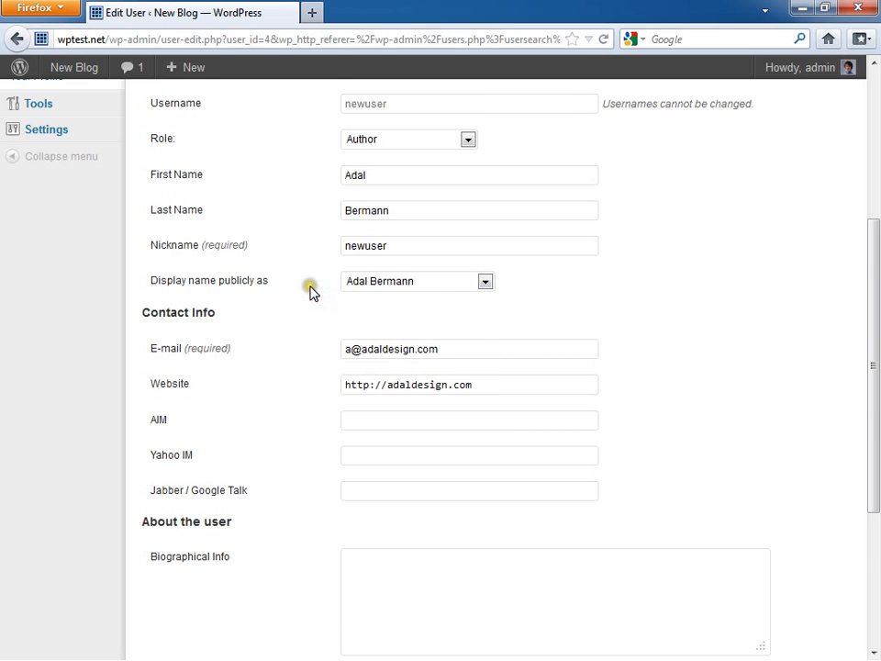
scroll(310, 292, "down", 2)
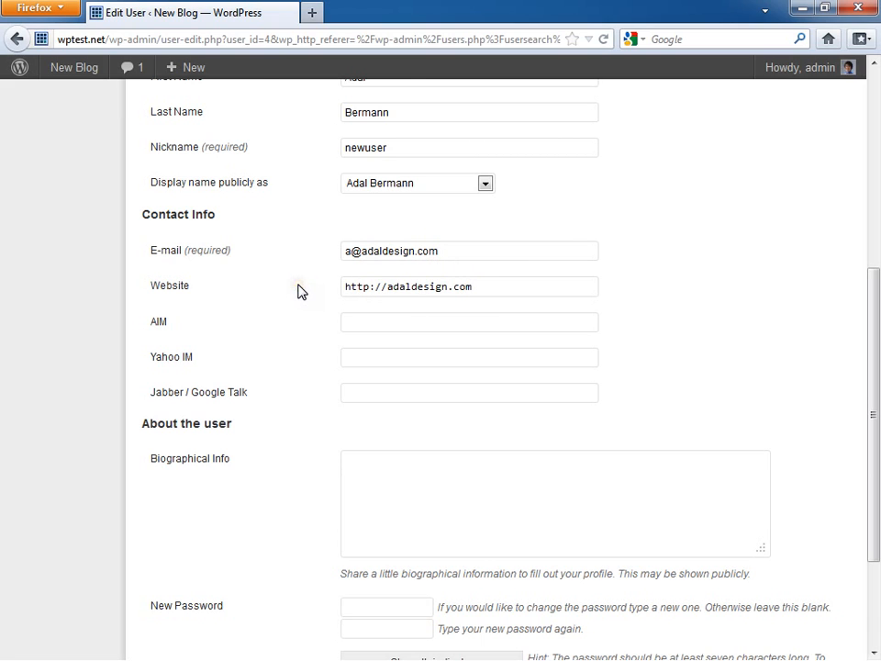
scroll(295, 285, "down", 2)
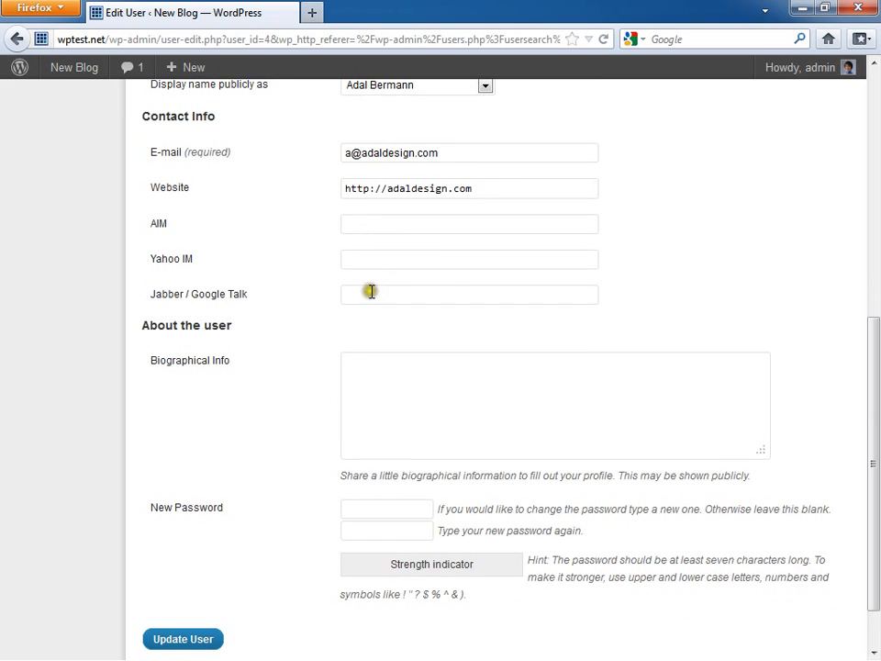
scroll(306, 276, "down", 2)
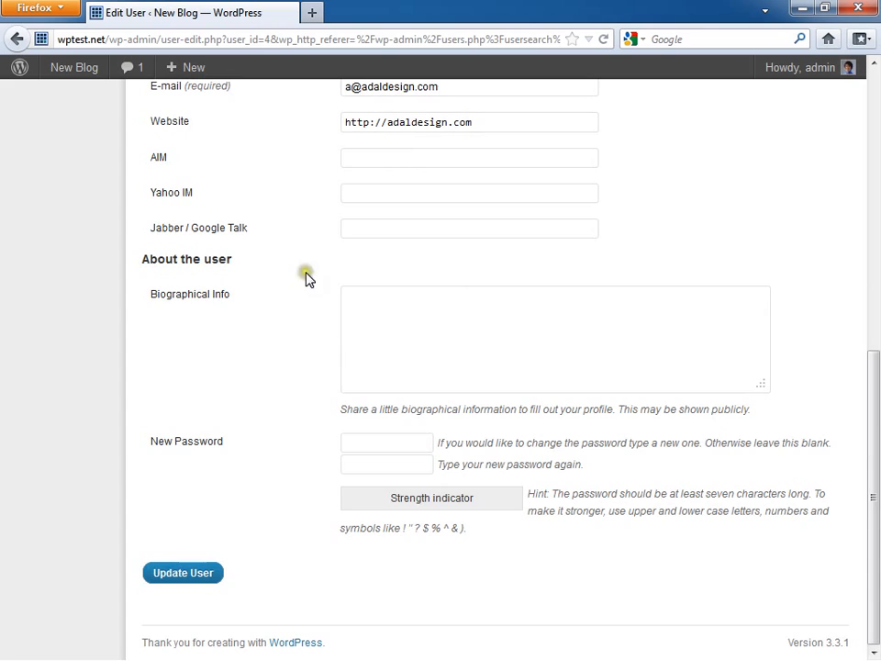
left_click(424, 328)
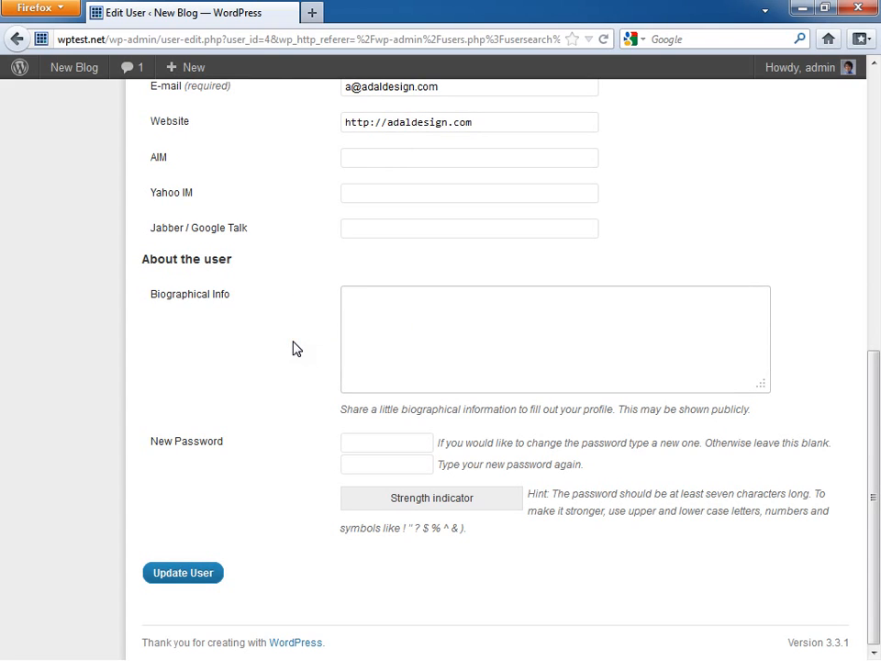
left_click(347, 443)
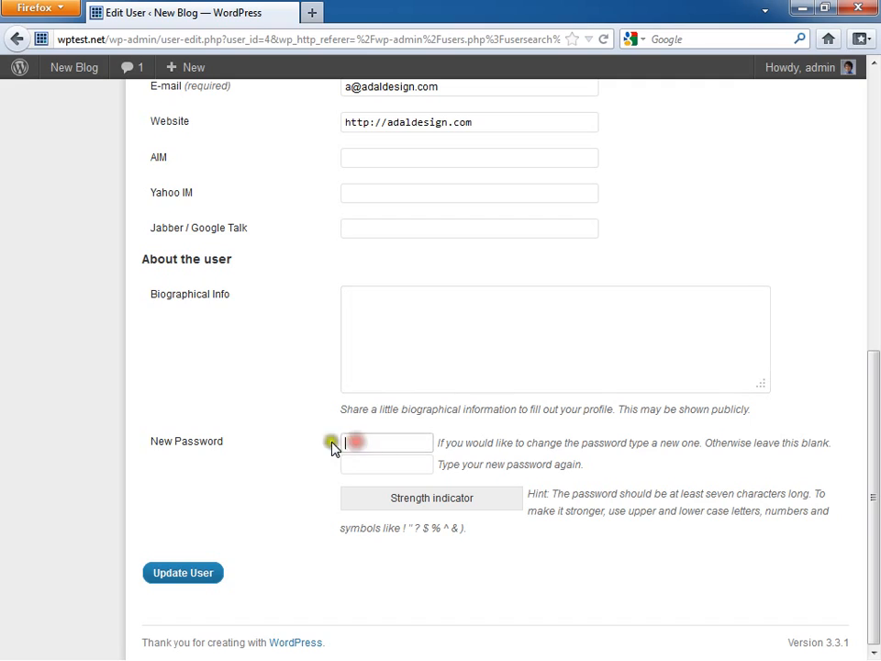
left_click(343, 464)
scroll(254, 475, "up", 9)
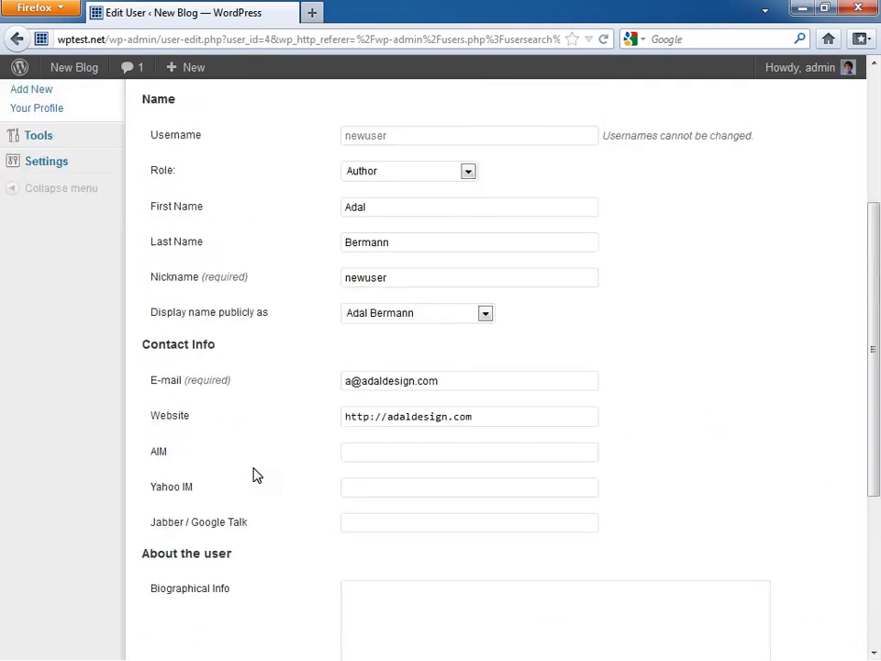
scroll(253, 475, "down", 9)
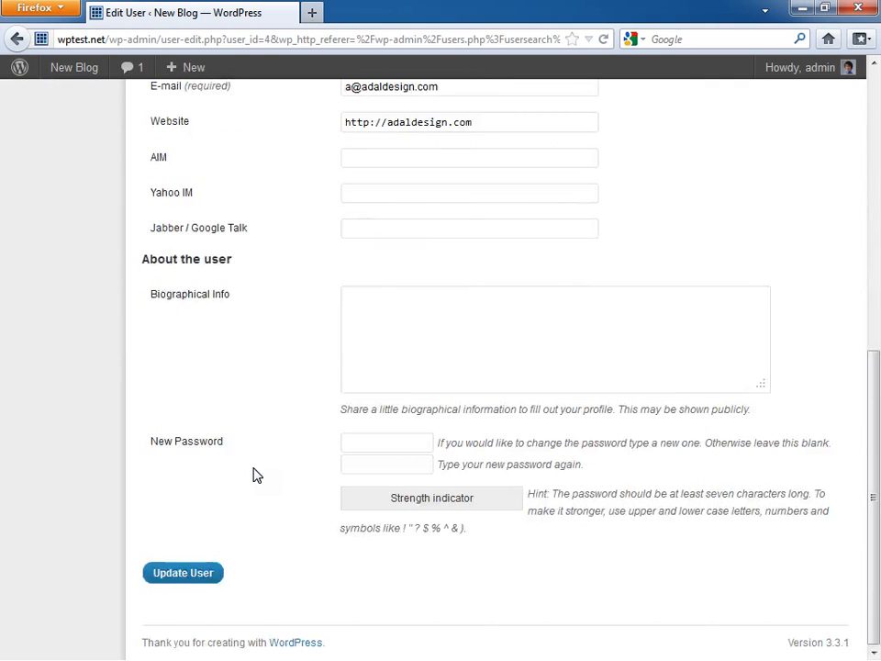
left_click(177, 577)
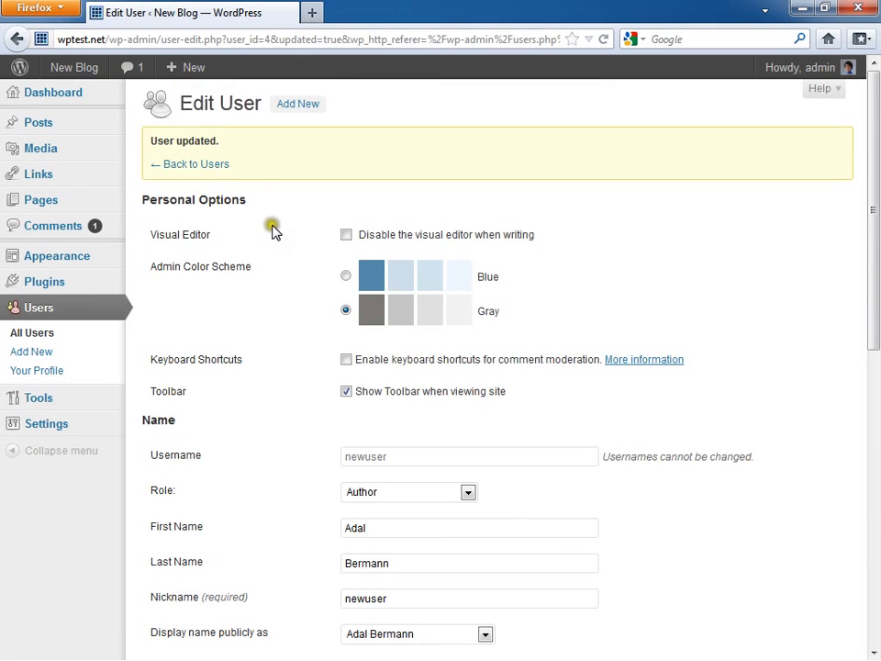
Step: Go back to the Users list and choose Delete on the newuser row
left_click(213, 165)
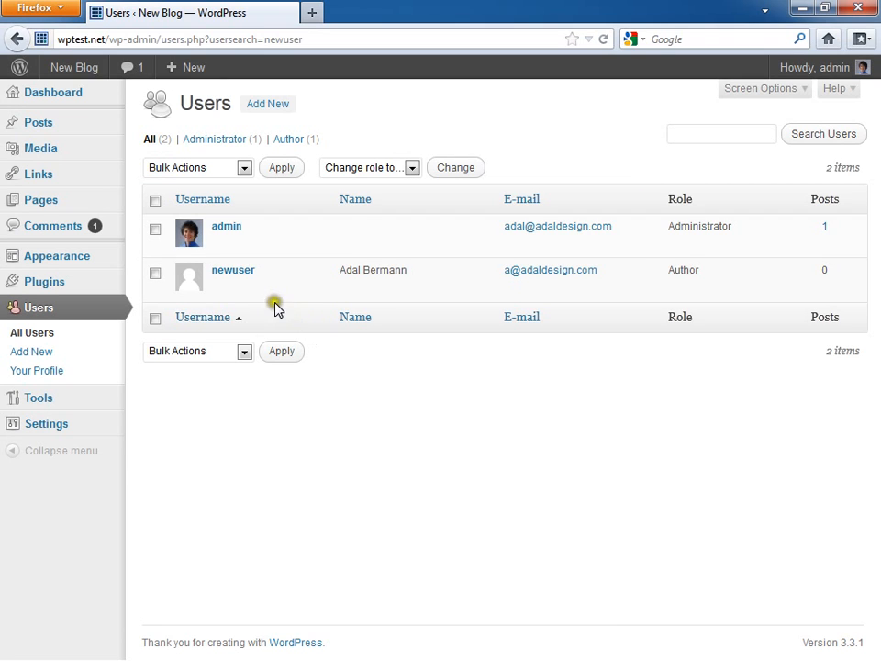
left_click(256, 287)
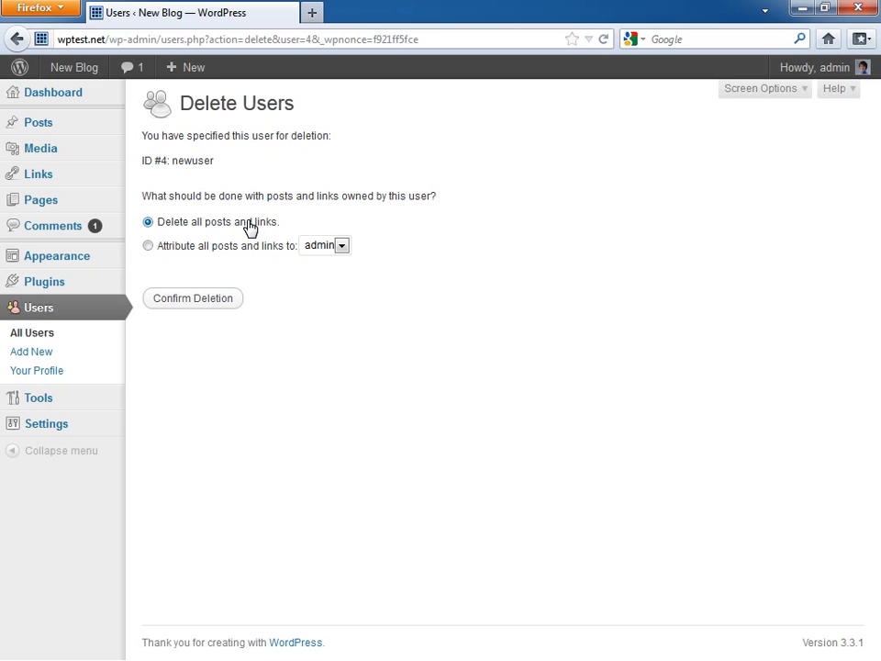
Step: Choose 'Delete all posts and links' for newuser and confirm the deletion
left_click(257, 247)
left_click(331, 248)
left_click(327, 262)
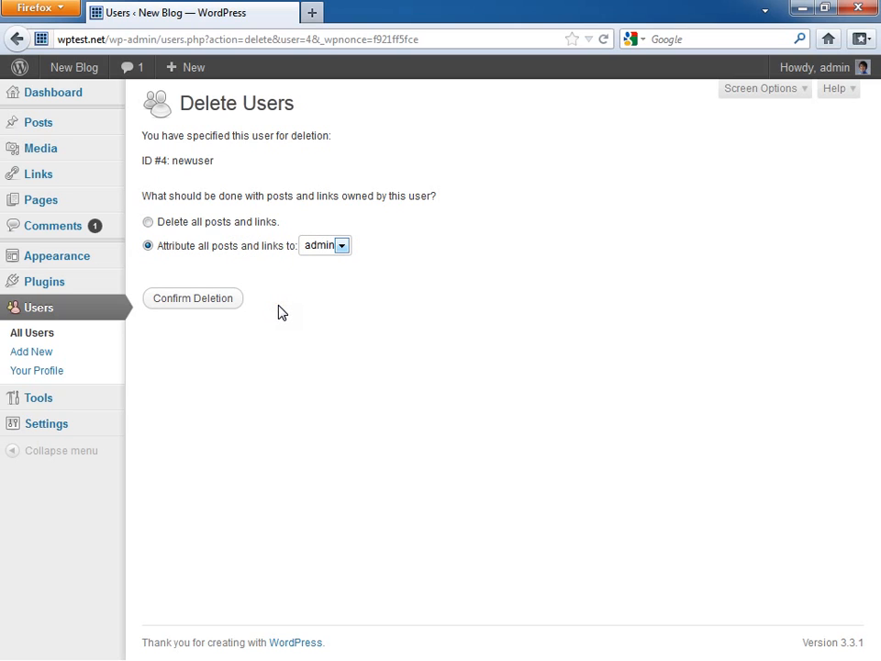
left_click(204, 222)
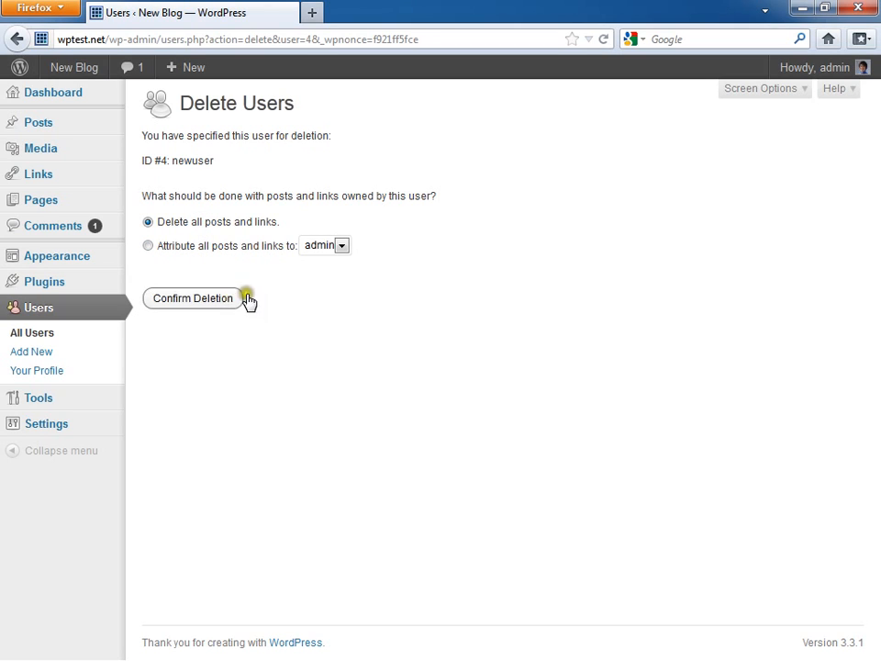
left_click(223, 254)
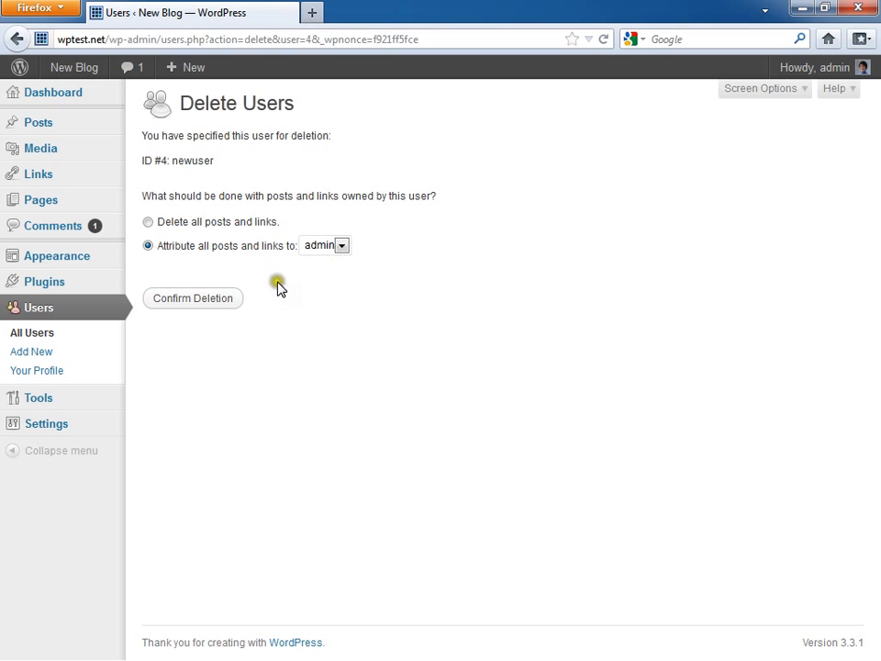
left_click(191, 223)
left_click(198, 304)
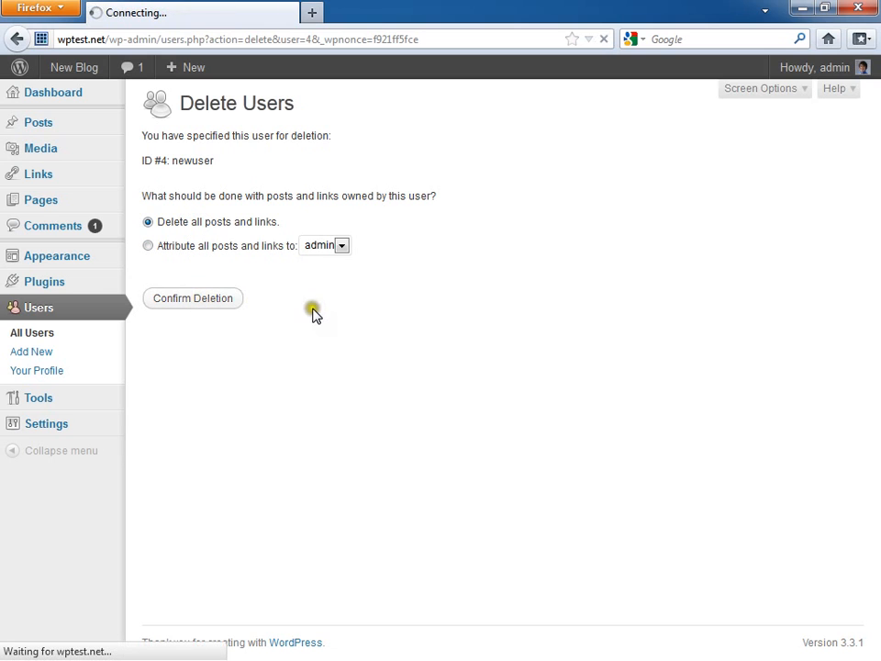